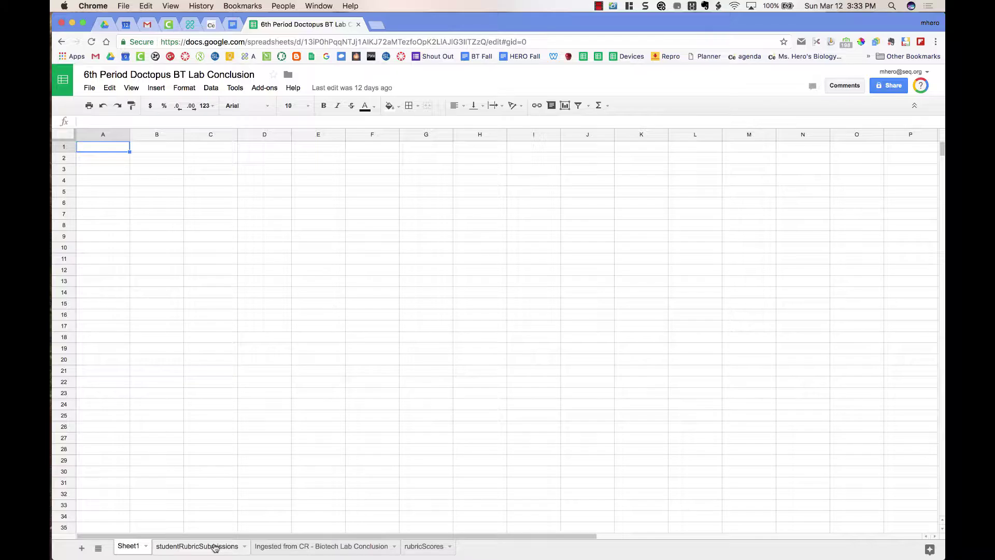
Step: Review the studentRubricSubmissions scores and Comment column, then return to the Ingested from CR sheet
click(215, 547)
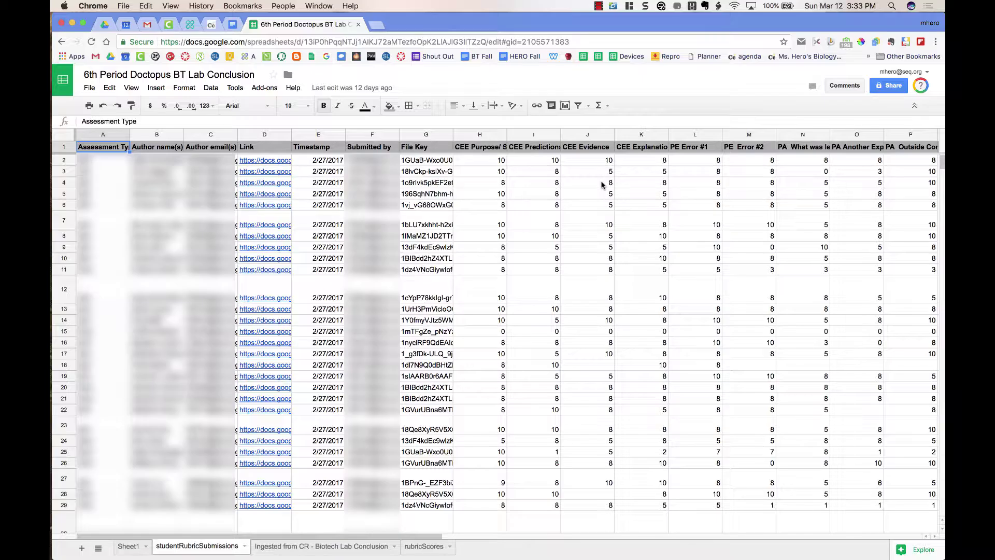
scroll(601, 185, right, 10)
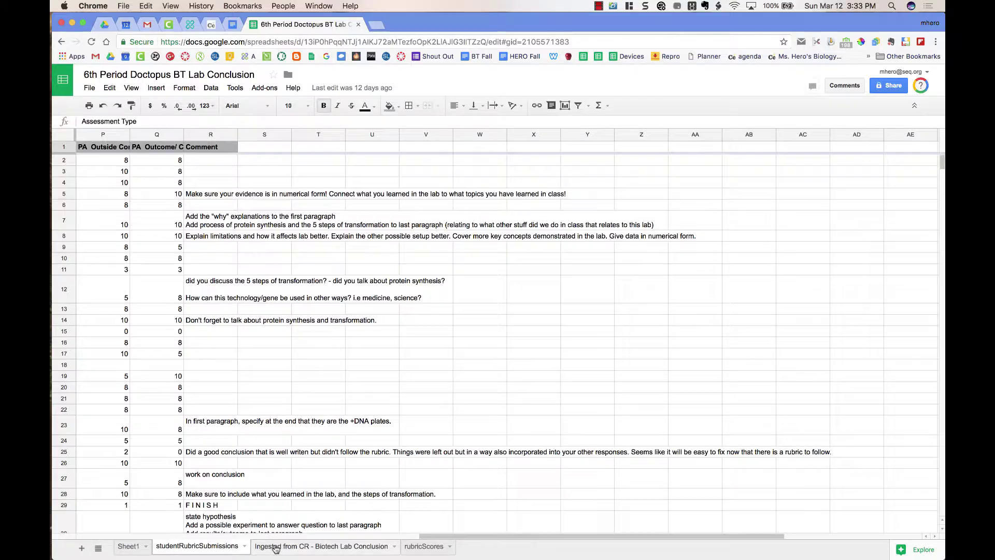
click(276, 548)
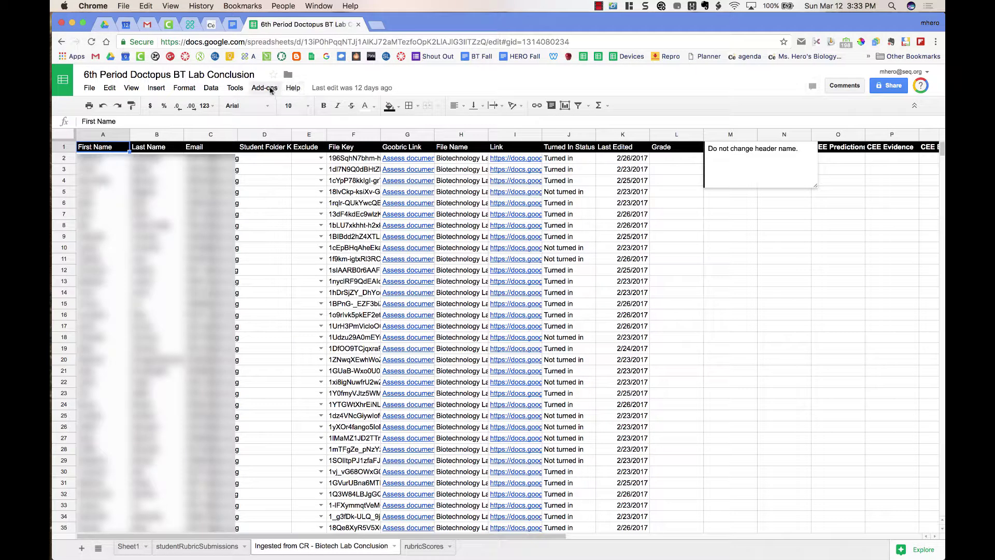
Step: Launch Doctopus from the Add-ons menu to show its Assignment Tools sidebar
click(268, 89)
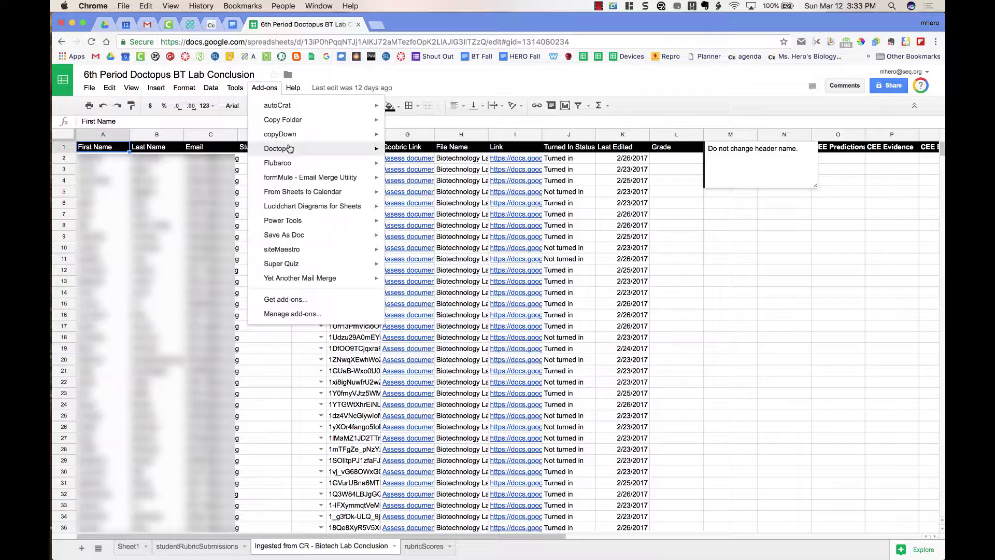
mouse_move(359, 154)
click(417, 152)
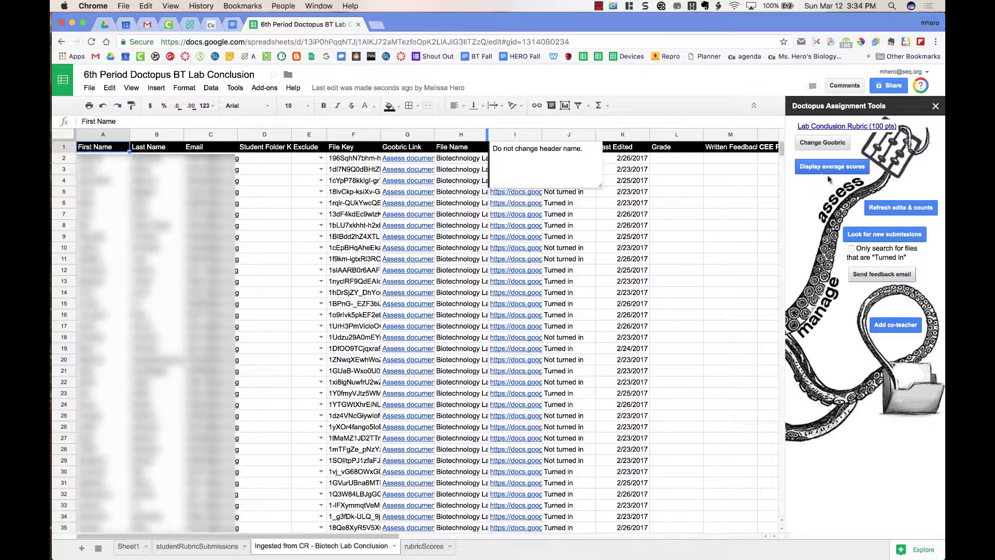
Step: Refresh edits and counts for all submissions, close Doctopus, and open the first student's Assess link
click(899, 208)
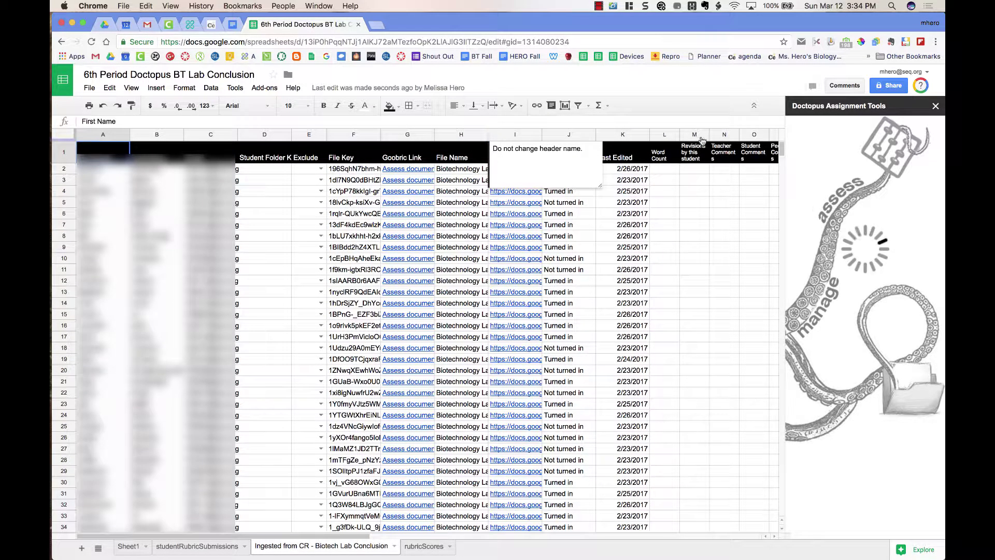
click(726, 204)
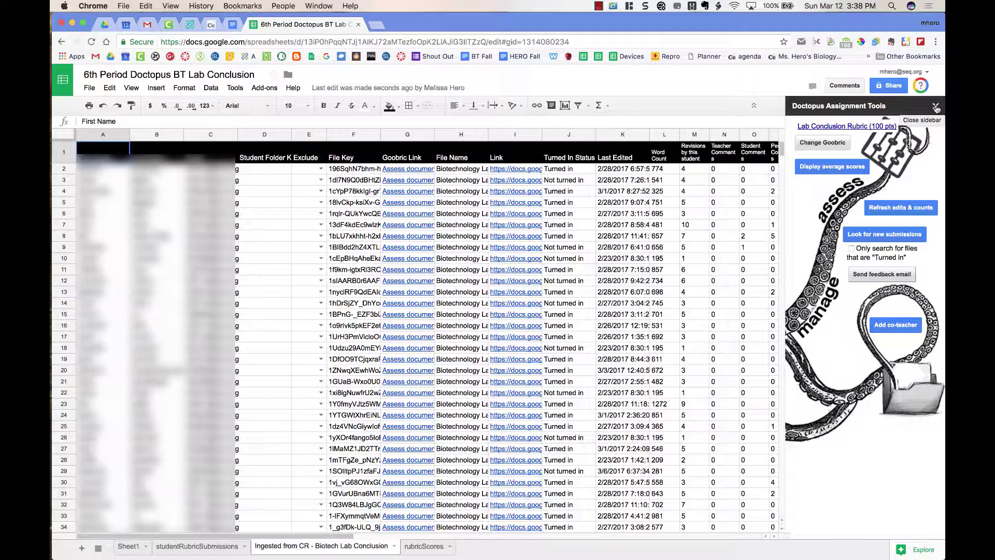
click(936, 107)
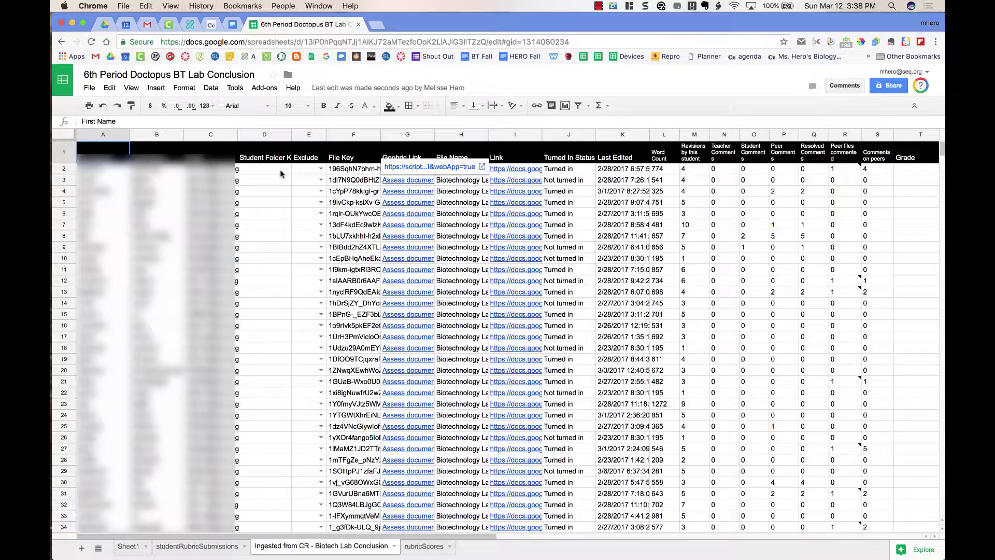
key(Return)
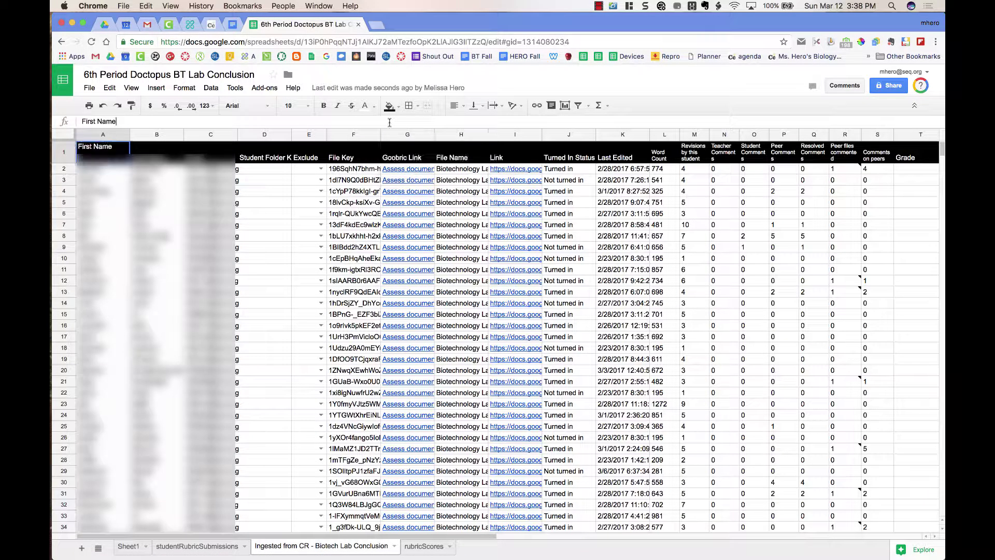
click(399, 169)
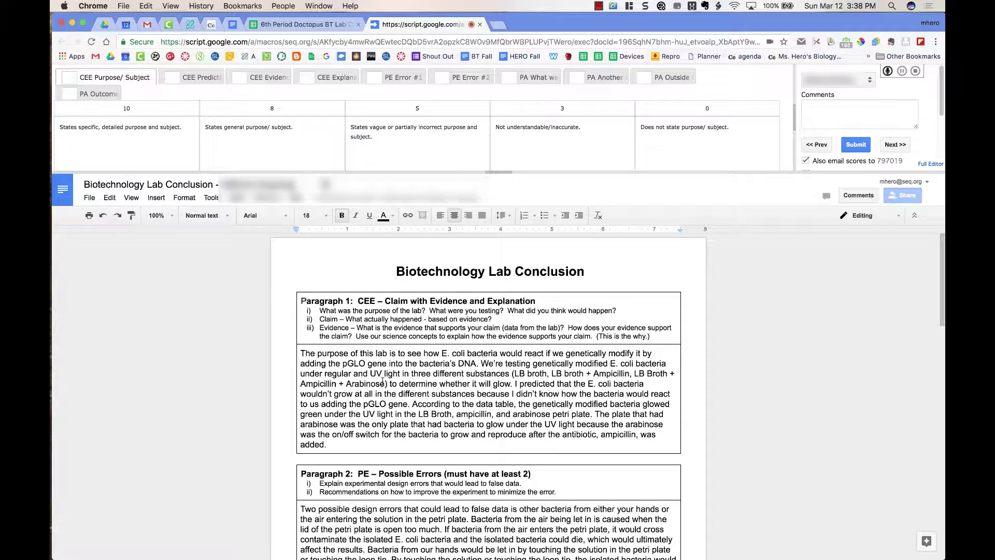
Step: Skim the lab conclusion and review the CEE Purpose/Subject criterion levels
scroll(389, 394, down, 5)
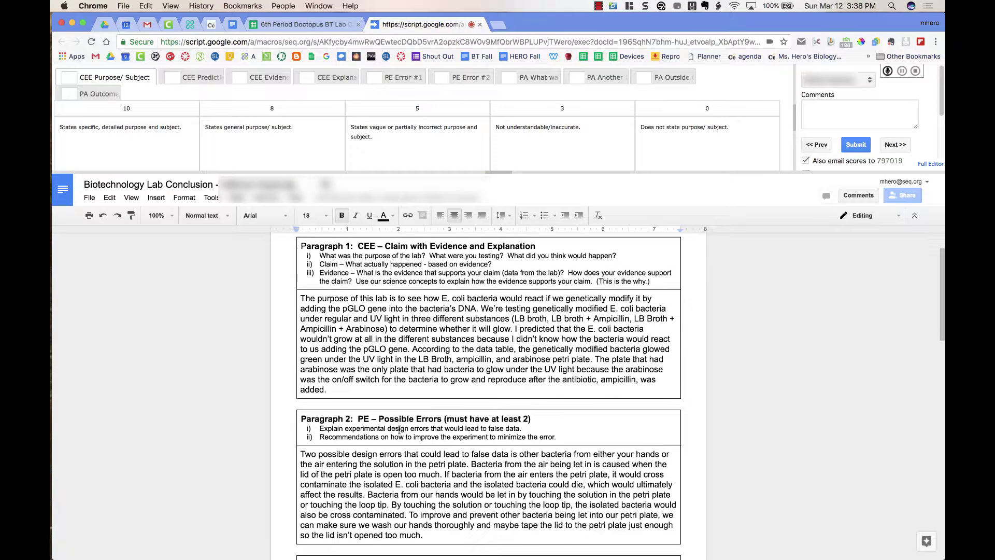
scroll(399, 430, down, 14)
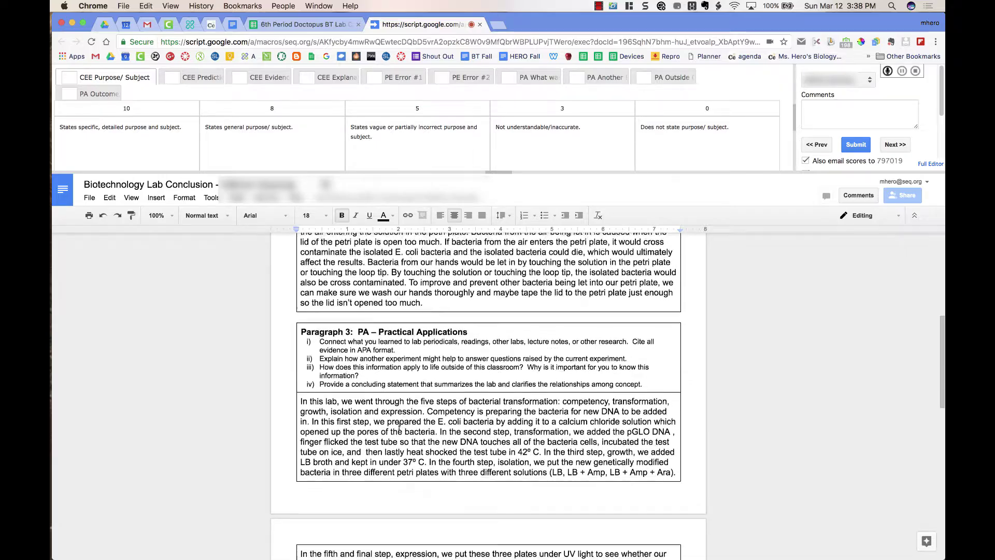
scroll(399, 426, up, 18)
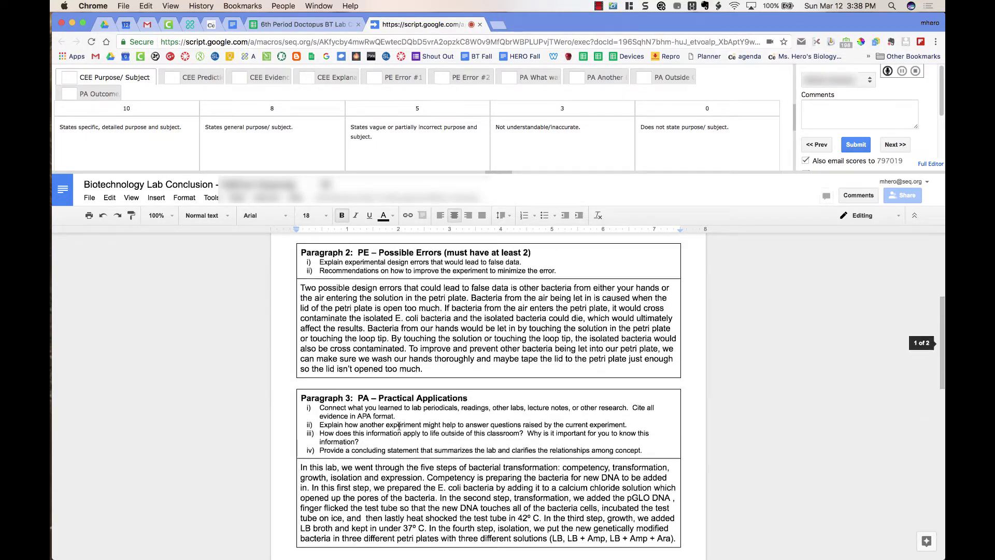
scroll(399, 426, up, 2)
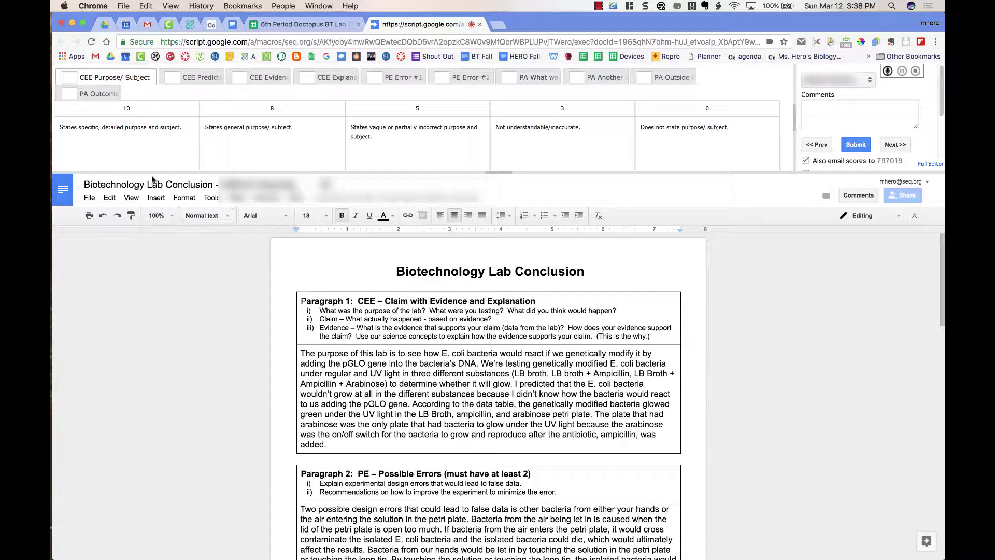
click(118, 80)
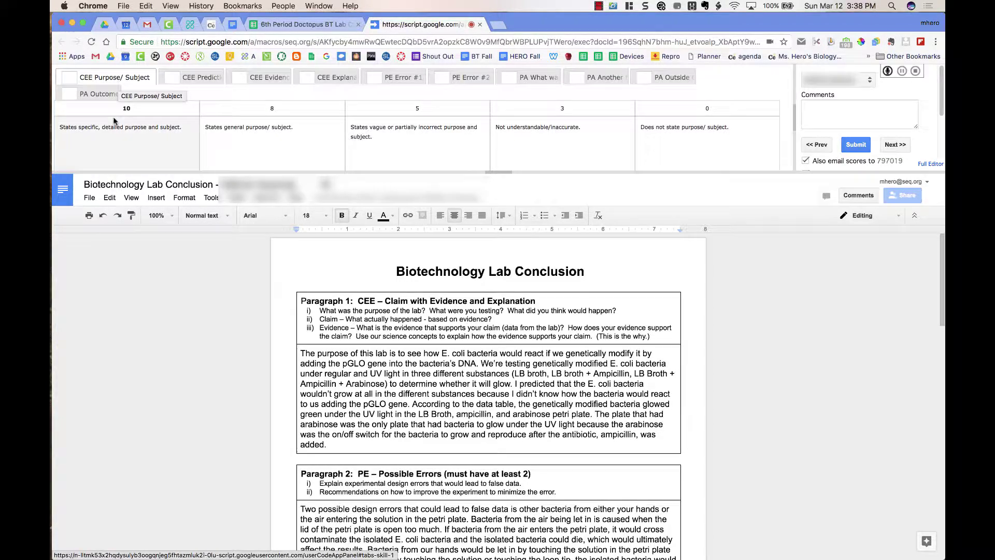
click(125, 77)
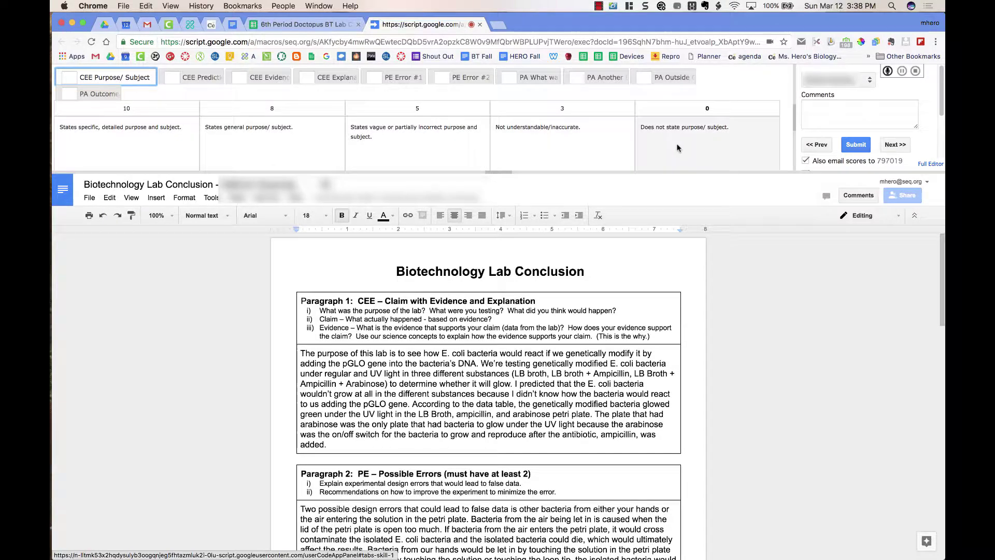
Step: Work through CEE Predictions/Hypothesis, Evidence, Explanation/Claim and PE Error #1, then enlarge the grading panel
click(202, 77)
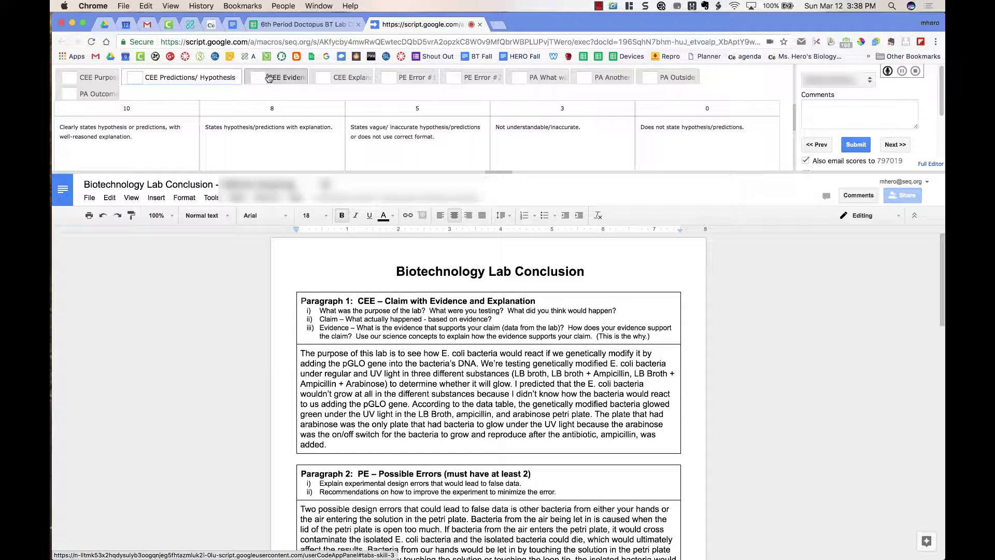
click(268, 74)
click(298, 79)
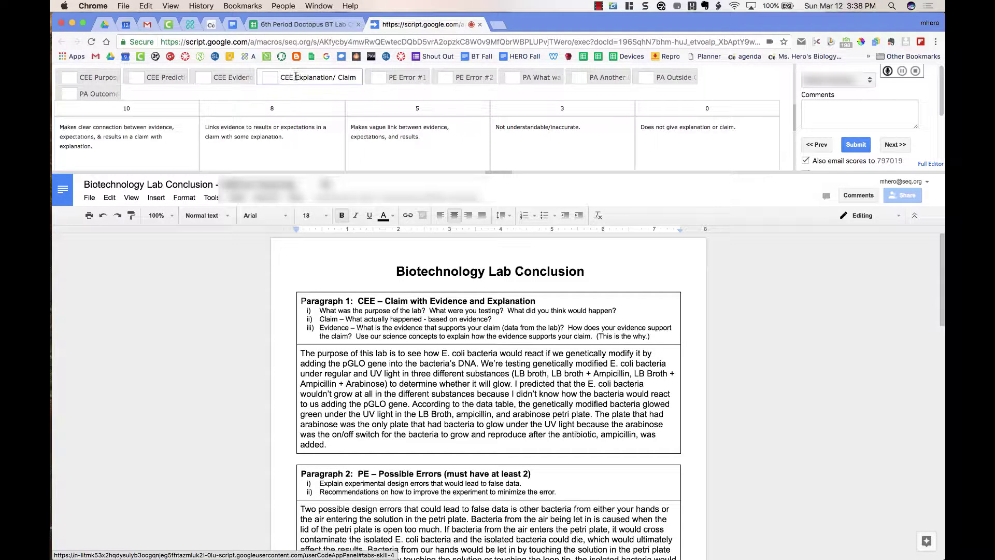
click(374, 79)
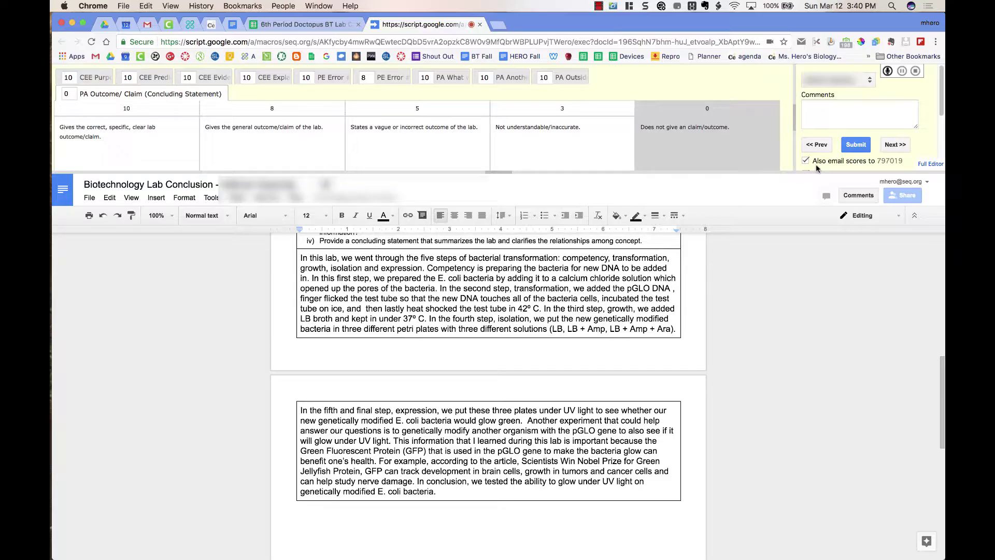
drag(811, 170, 807, 218)
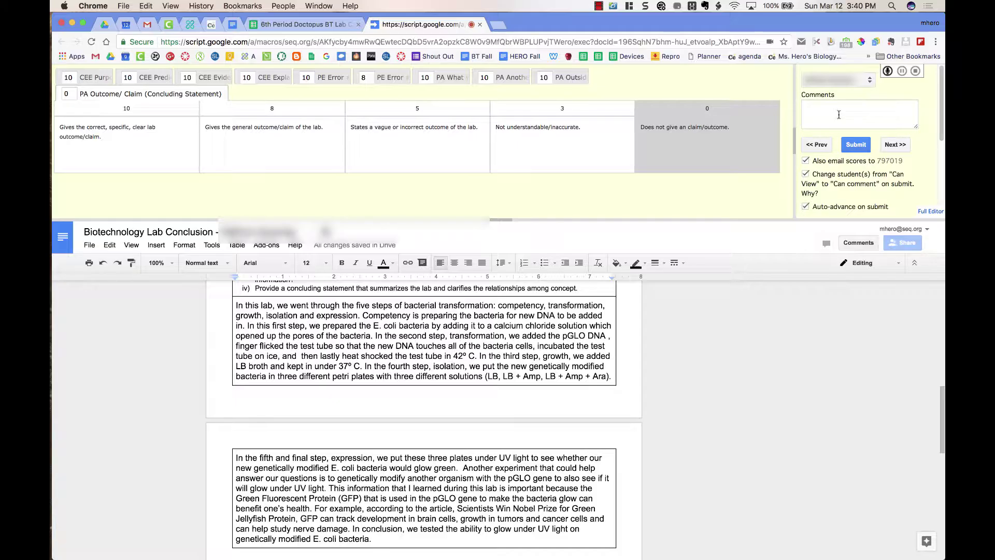
Step: Scroll the document up to the 'did you touch the inside of your plate?' comment
scroll(671, 318, up, 4)
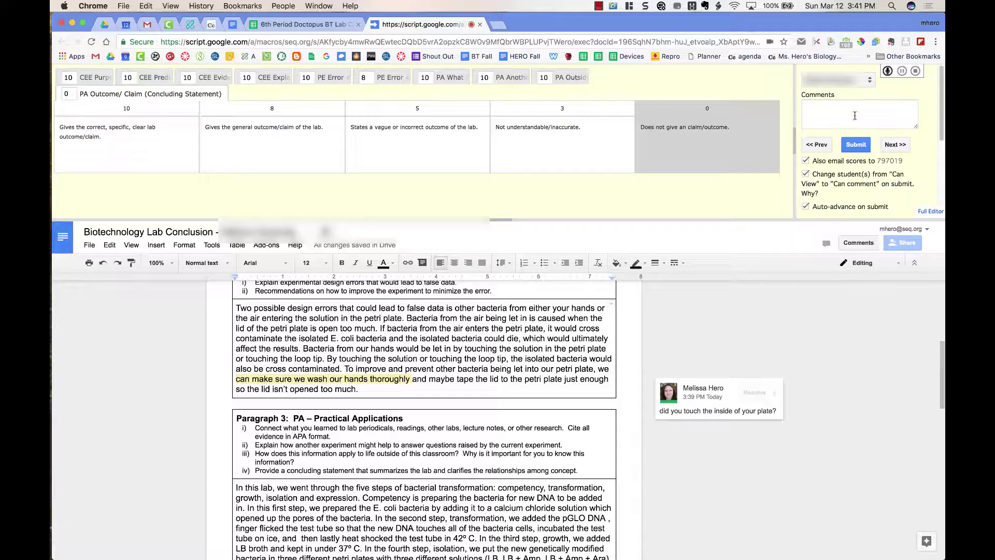
Step: Select the graded student, uncheck Auto-advance on submit, and submit the rubric scores
scroll(851, 167, down, 2)
scroll(851, 167, up, 2)
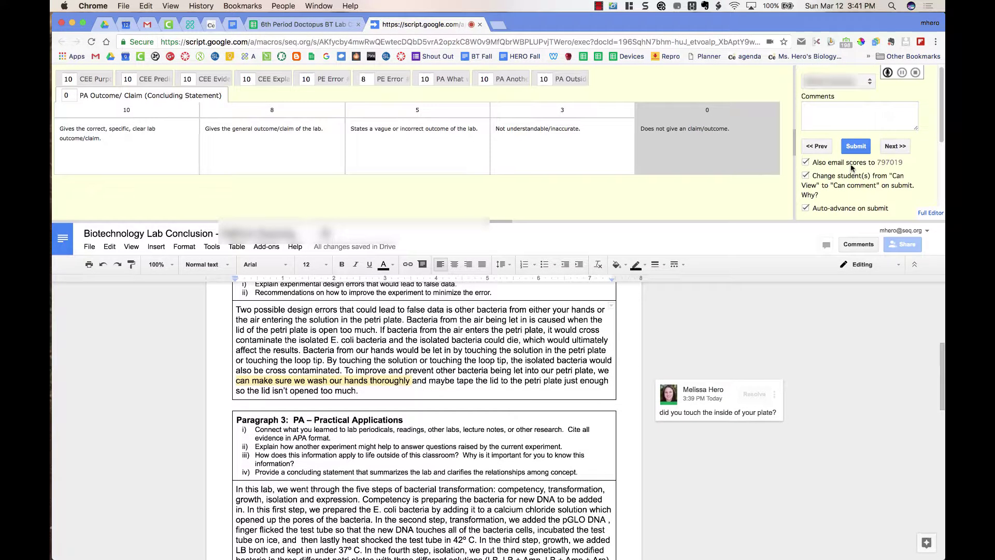
click(868, 81)
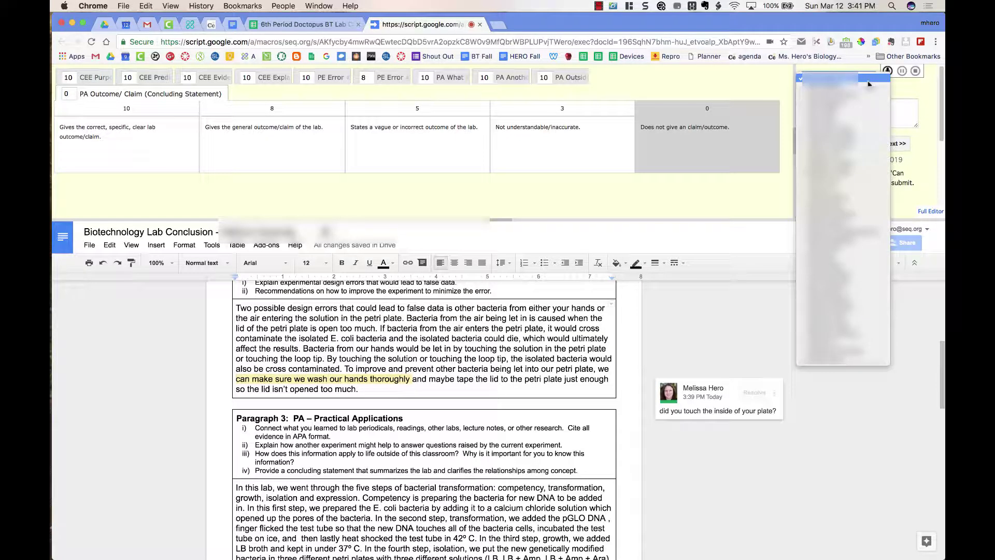
click(869, 82)
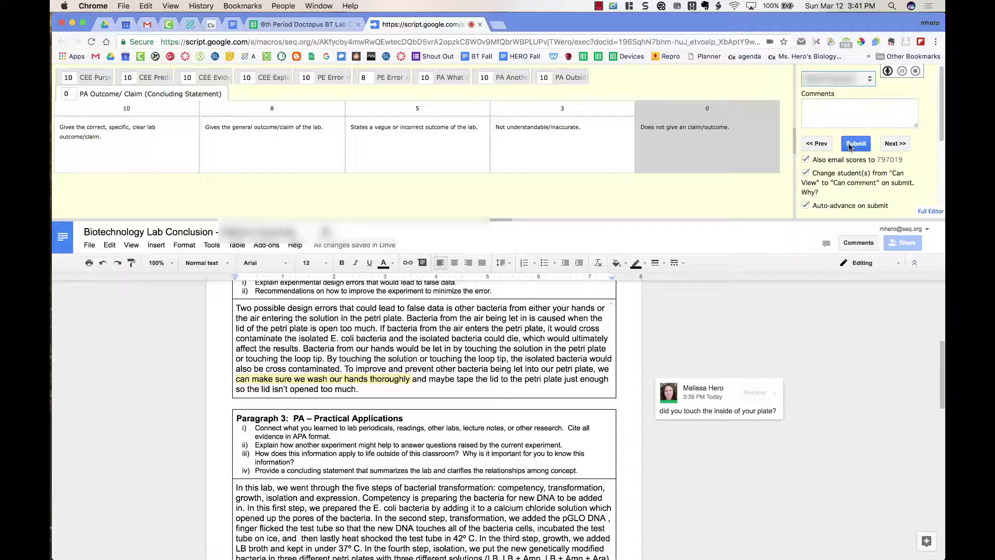
click(806, 207)
click(856, 145)
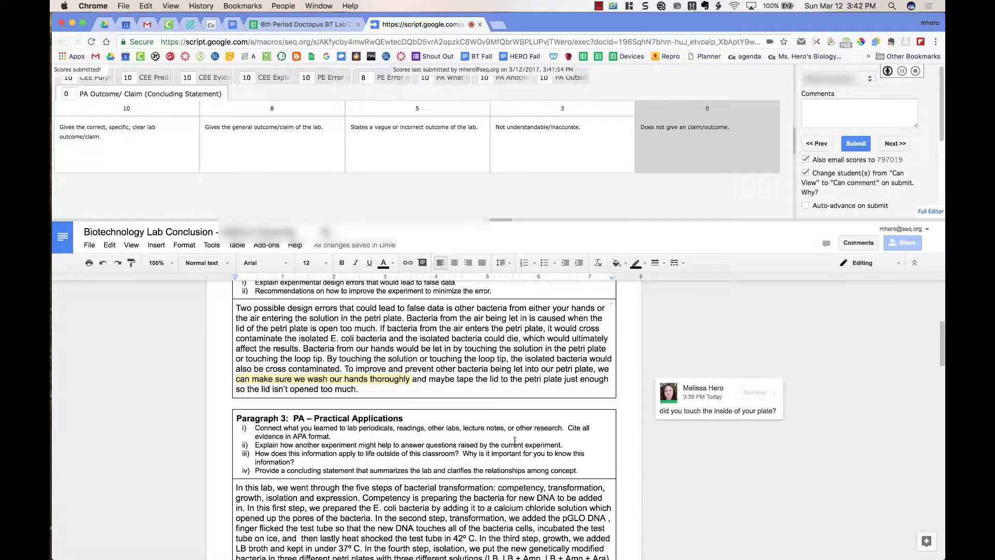
Step: Scroll down to the rubric table appended to the student's doc, then resubmit the scores
scroll(515, 441, down, 15)
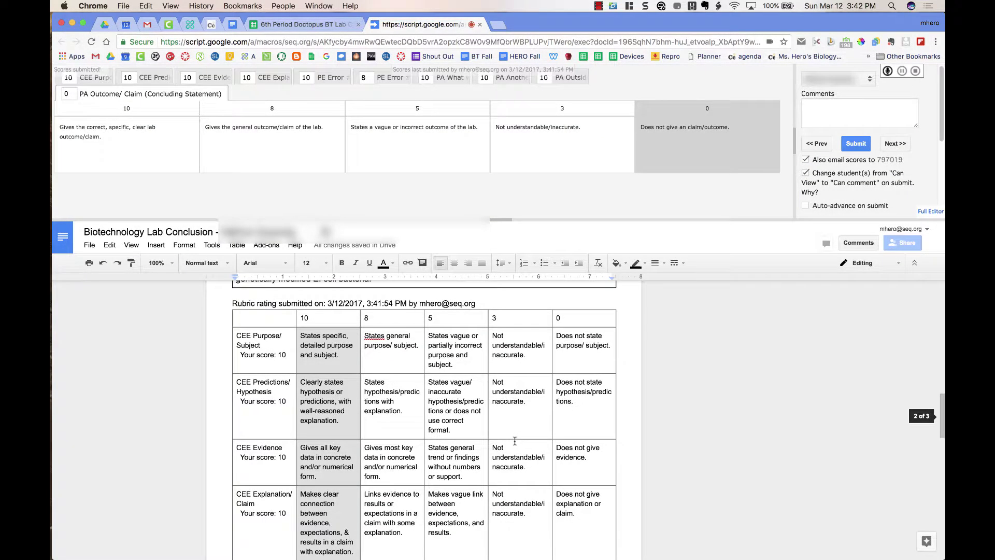
scroll(514, 440, up, 2)
scroll(515, 440, down, 2)
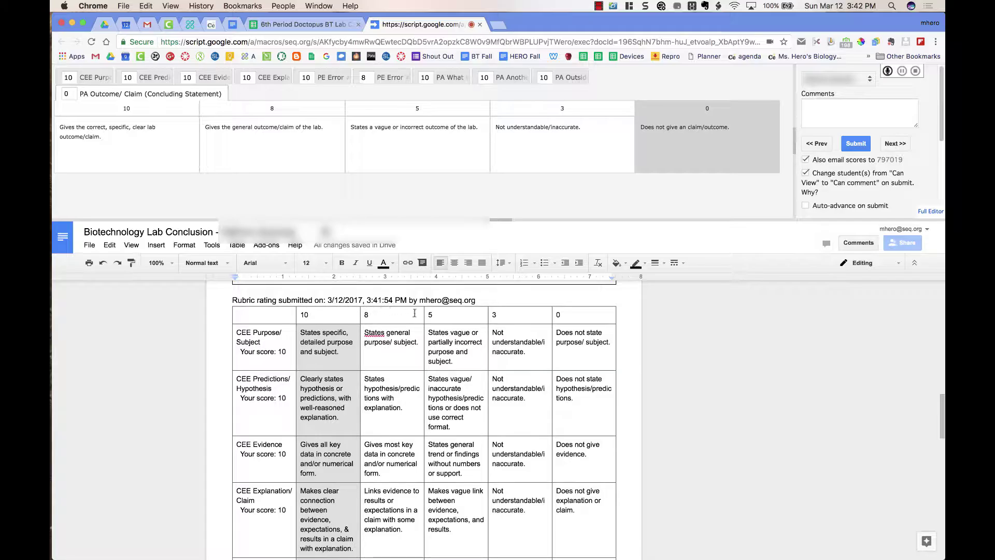
scroll(382, 399, down, 3)
scroll(382, 399, down, 10)
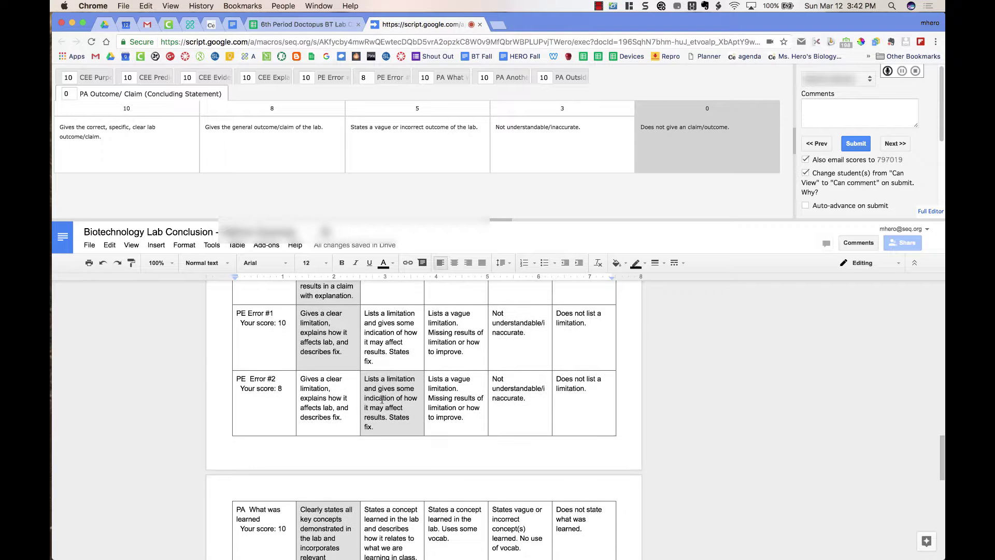
scroll(382, 400, down, 4)
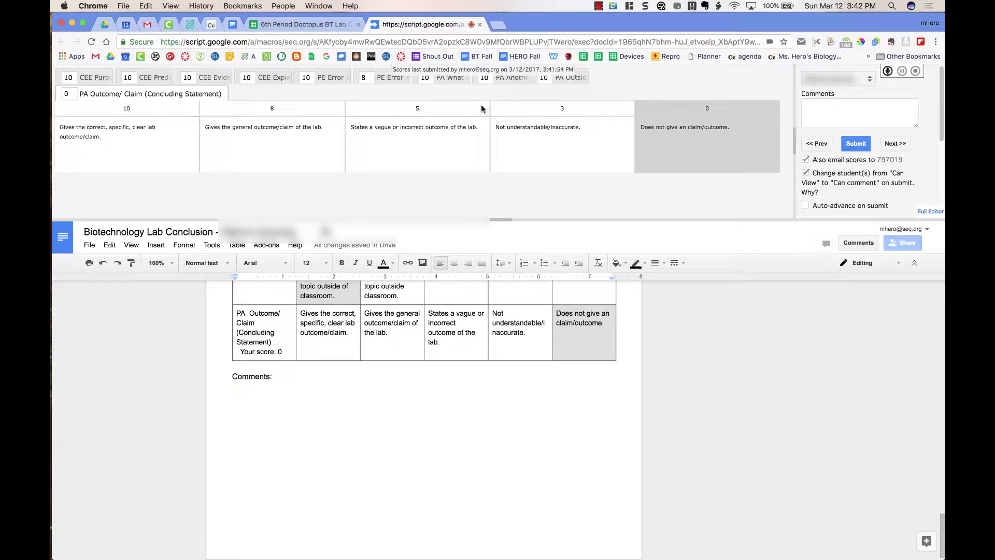
click(855, 142)
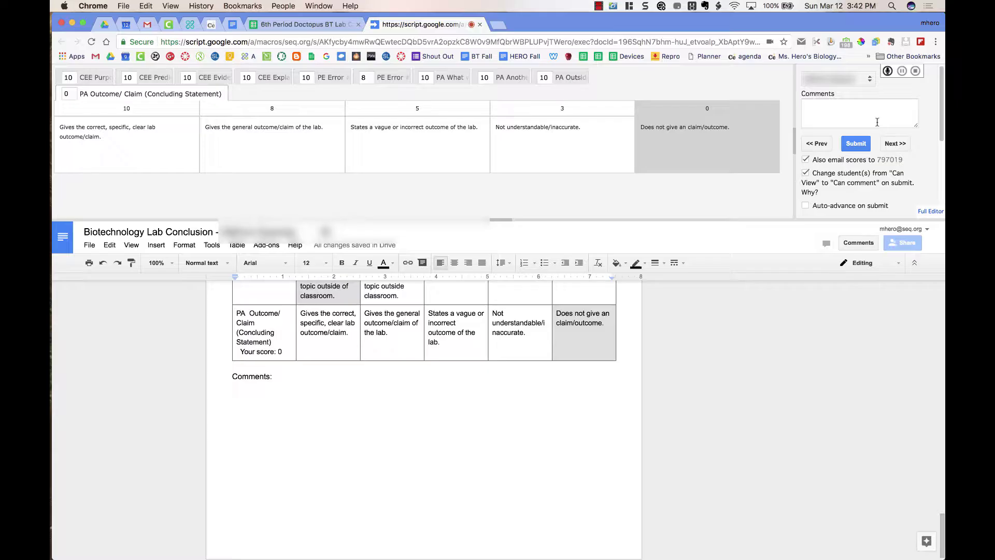
Step: Advance to the next student's document with Next >>
click(889, 144)
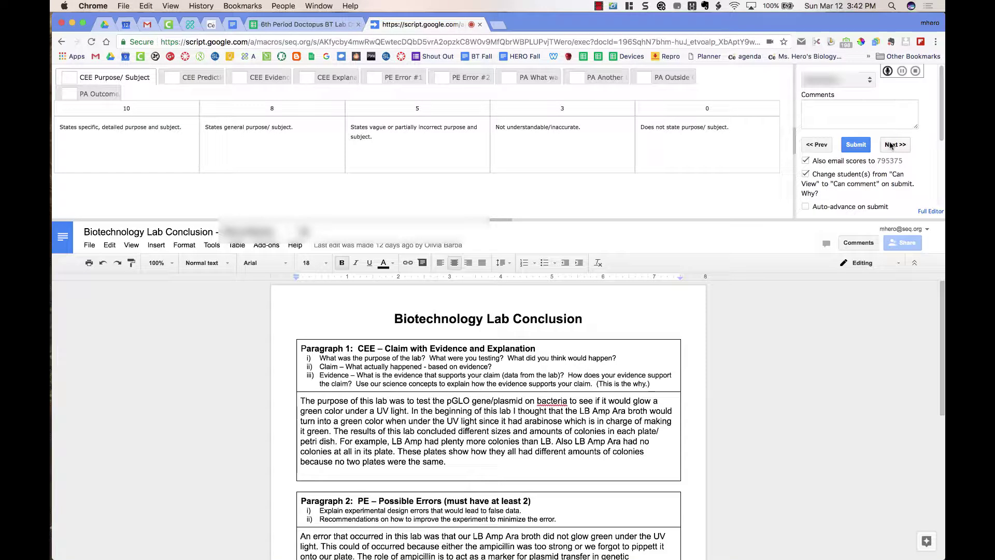
click(889, 145)
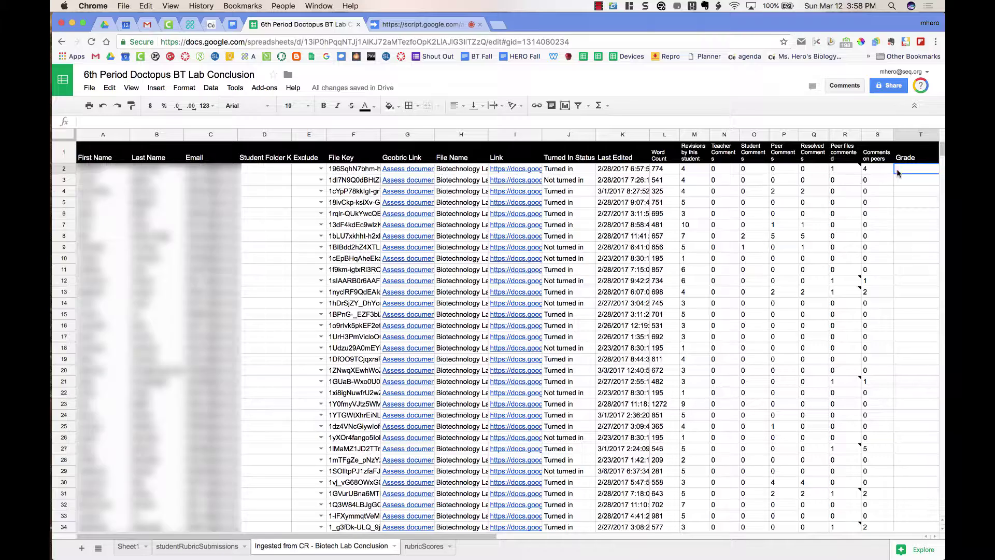
key(Right)
key(Right)
key(Right)
key(Right)
key(Right)
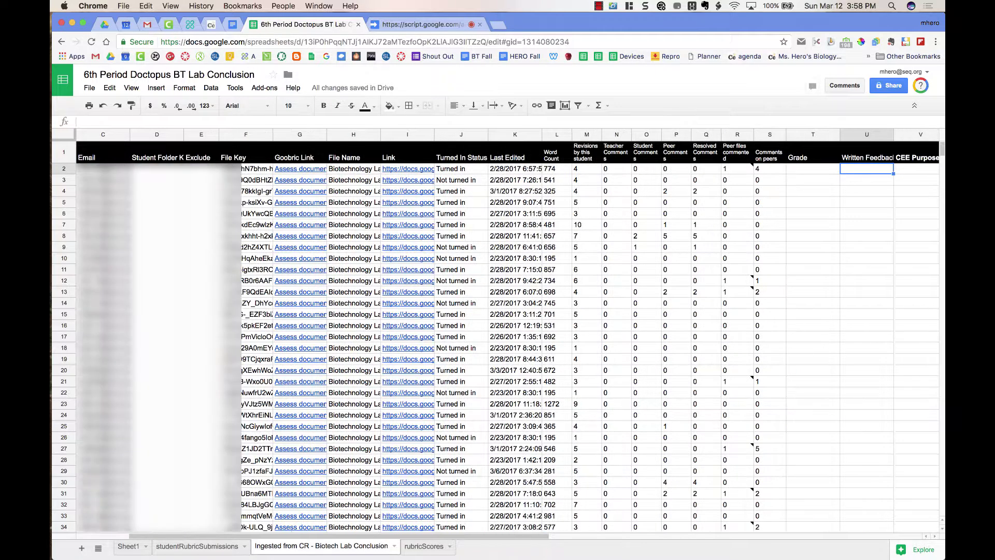
key(Right)
key(Right)
key(Right)
key(Right)
key(Right)
key(Right)
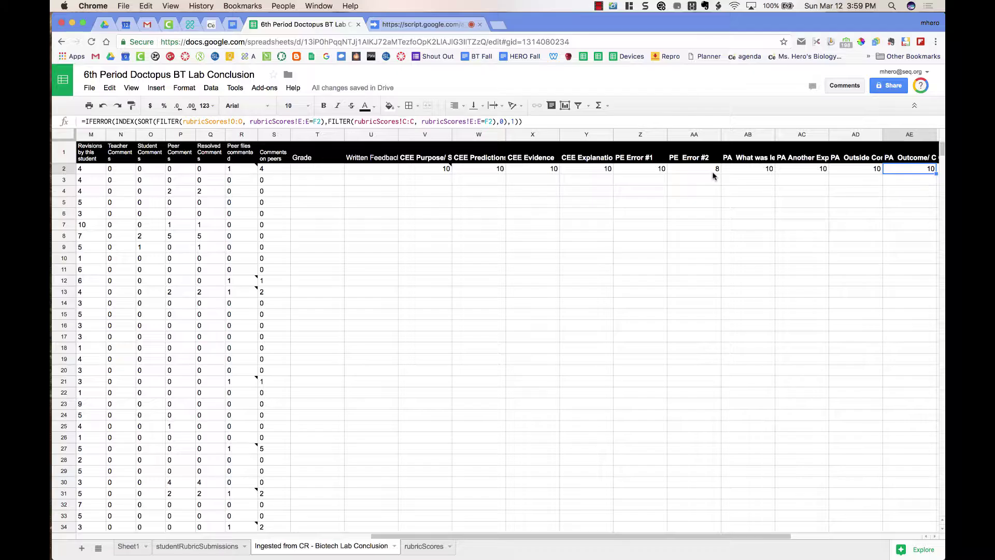
key(Right)
key(Right)
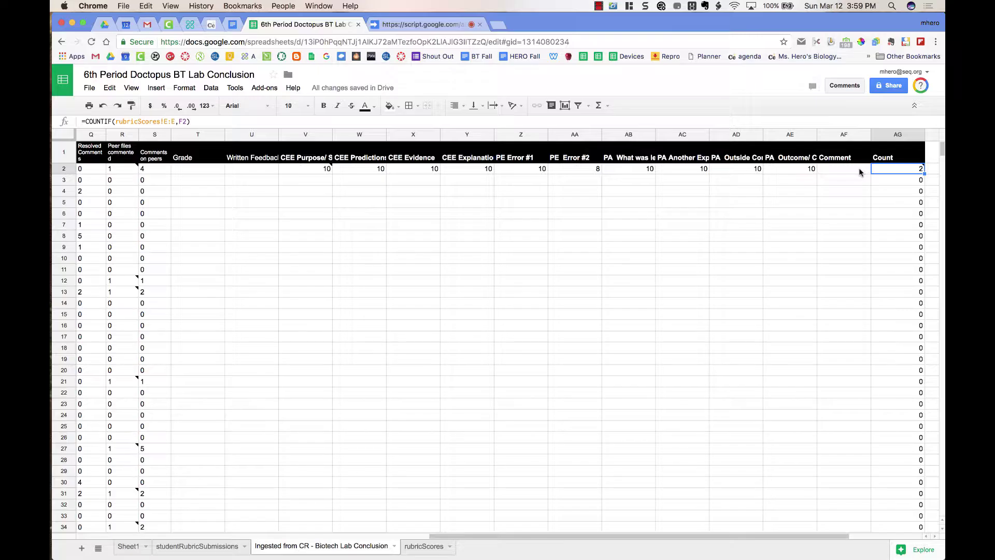
mouse_move(898, 174)
click(423, 551)
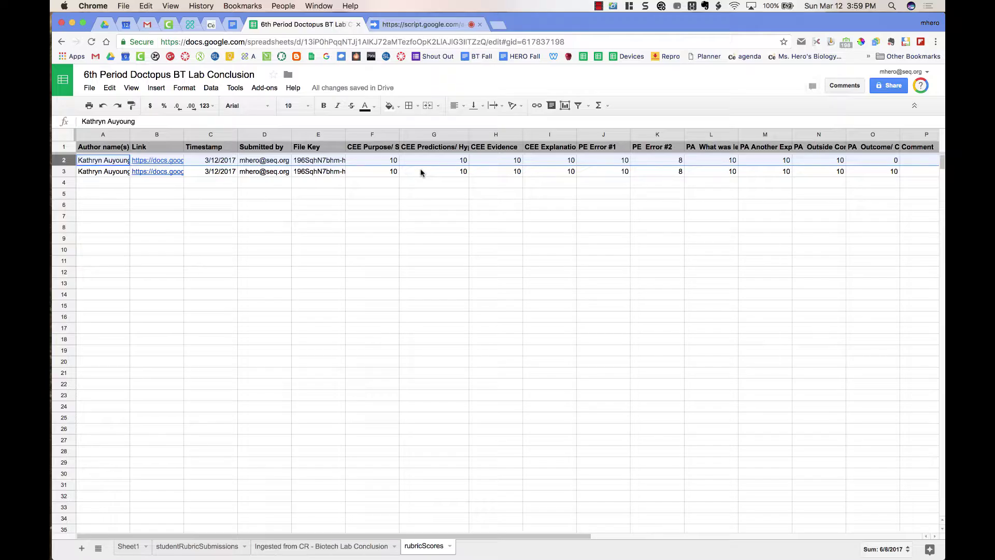
click(313, 544)
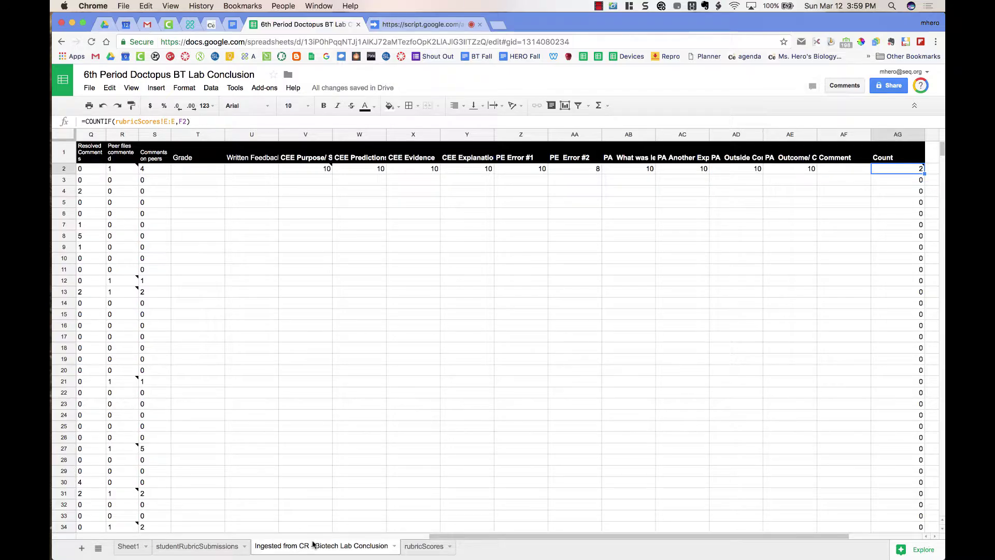
Step: Enter =SUM(V2:AE2) in Grade cell T2, totalling the rubric scores to 98
click(192, 174)
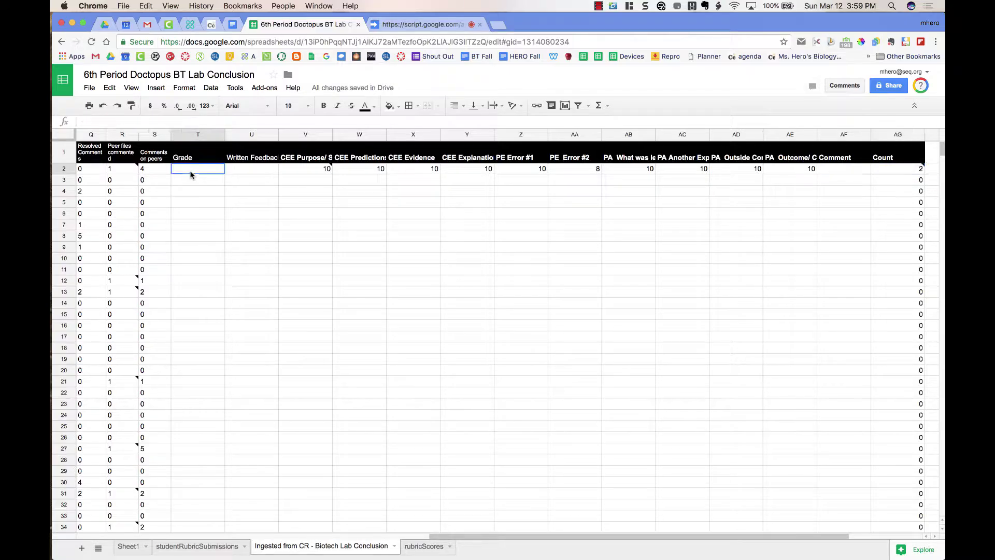
click(240, 170)
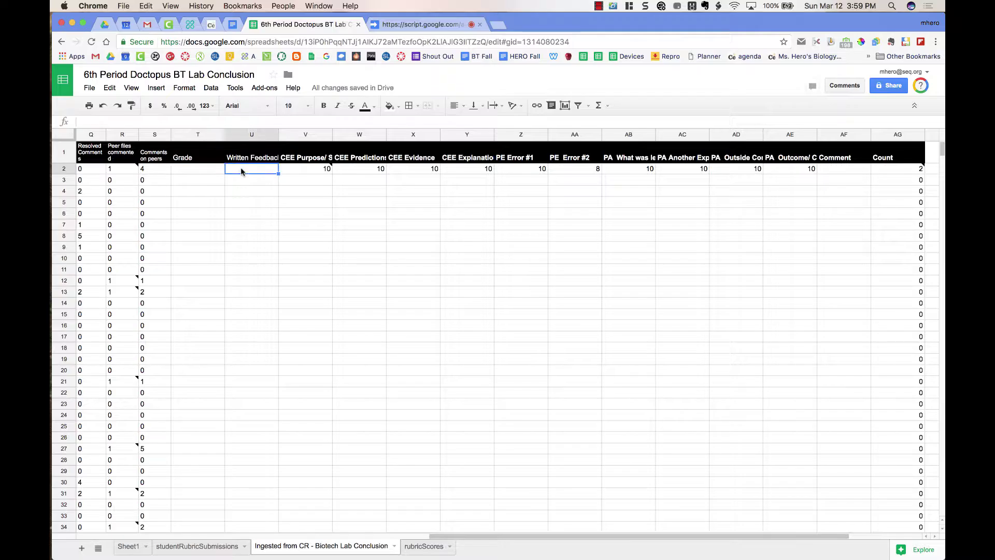
click(215, 171)
text(=)
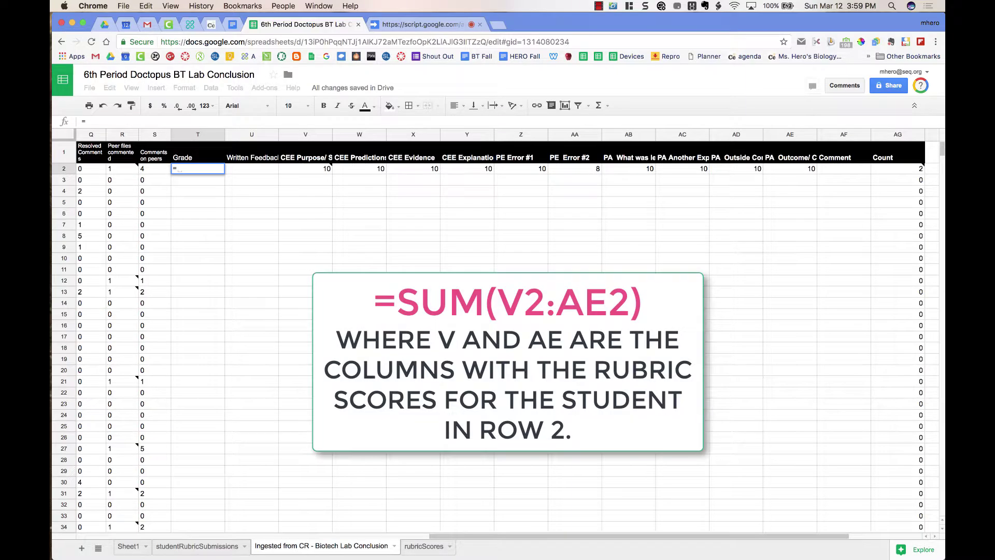
text(SUM)
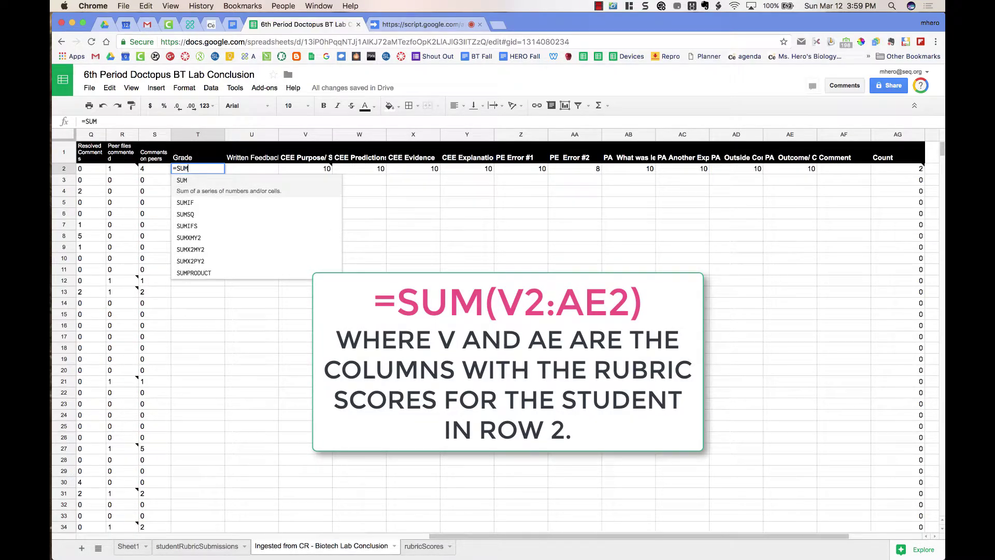
text(()
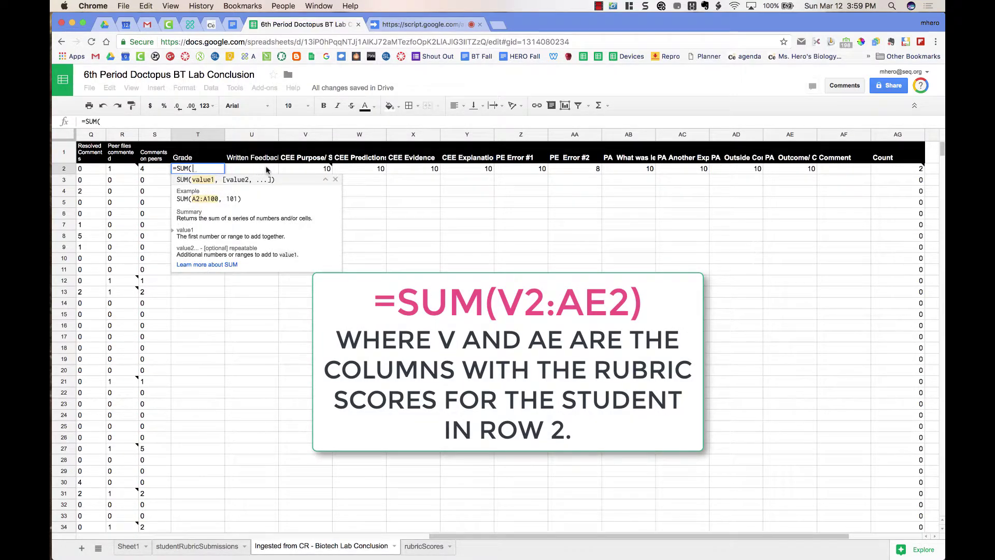
drag(286, 171, 786, 173)
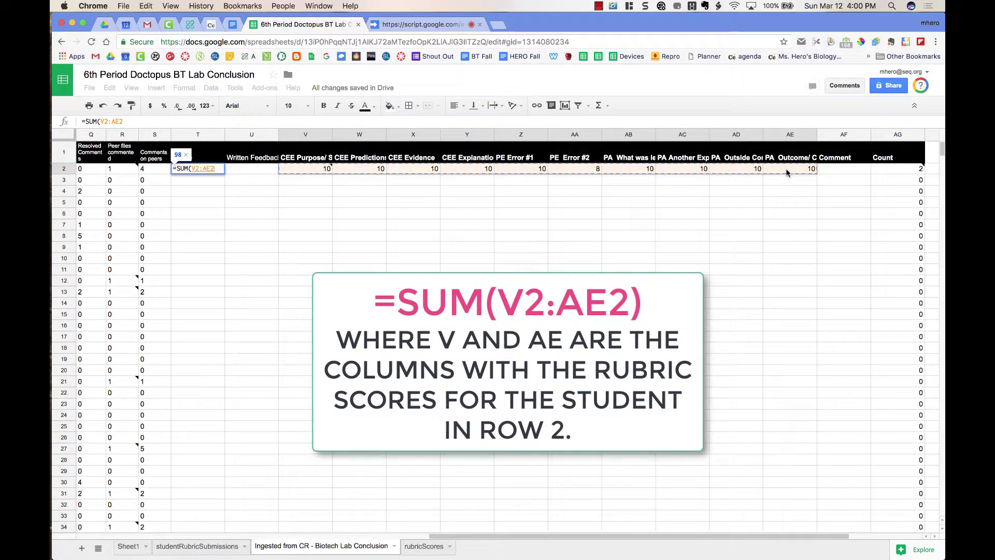
text())
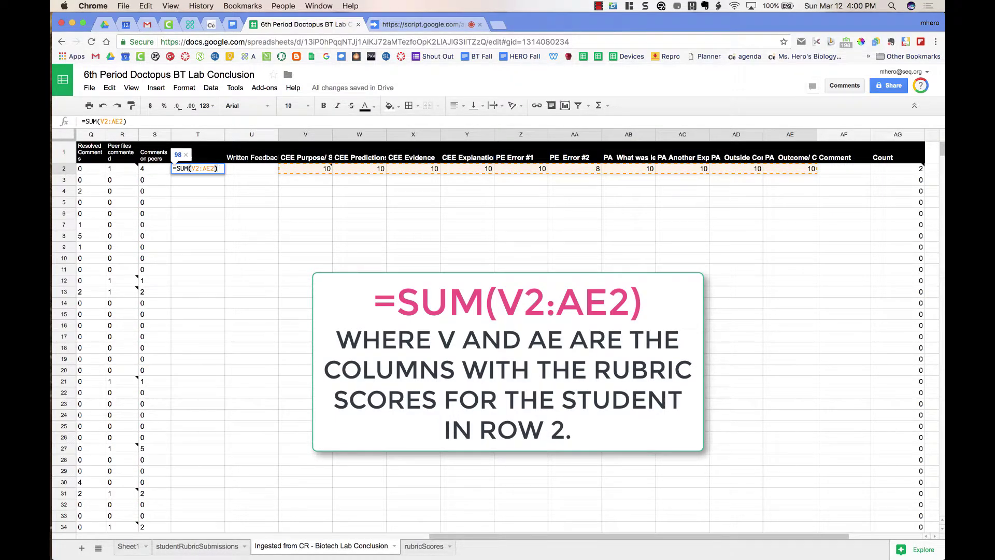
key(Return)
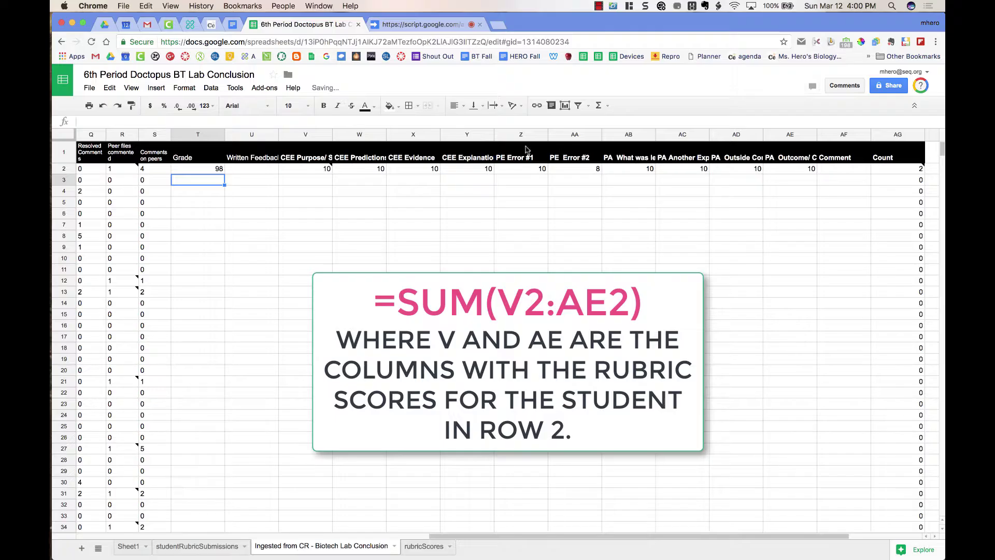
click(203, 167)
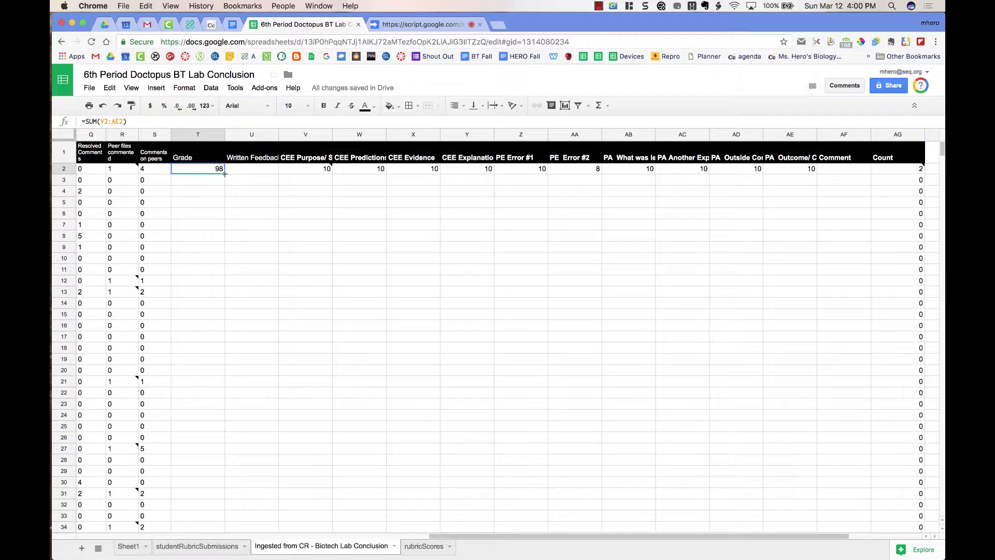
Step: Copy T2's SUM formula down the Grade column to every student row
drag(225, 174, 201, 351)
scroll(200, 348, up, 5)
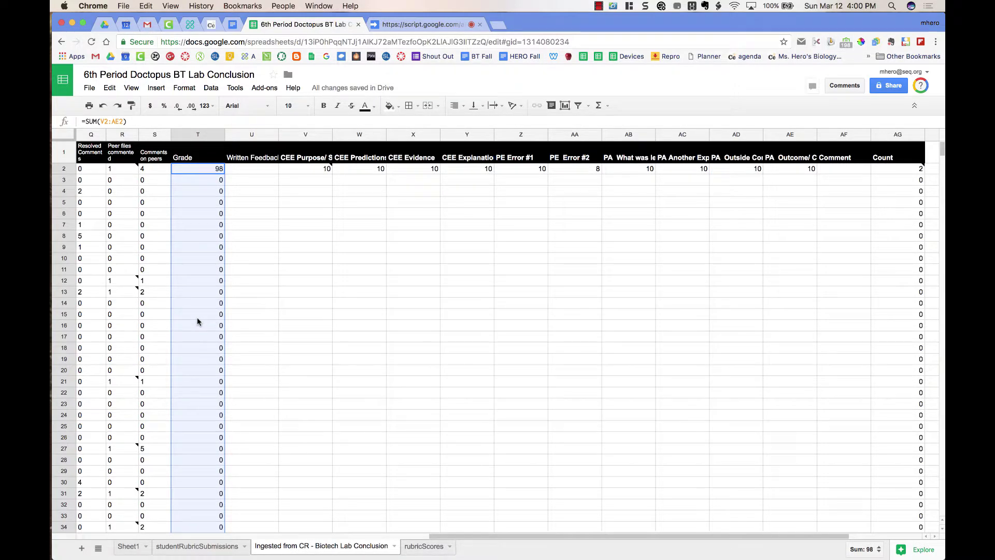
click(253, 170)
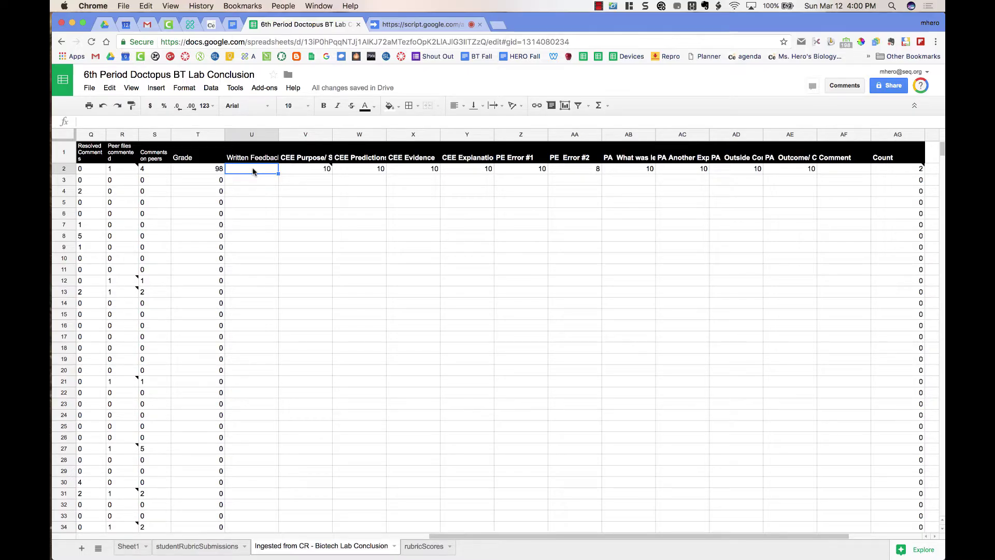
Step: Launch the Doctopus Assignment Tools panel from the Add-ons menu beside the roster sheet
click(265, 88)
mouse_move(284, 152)
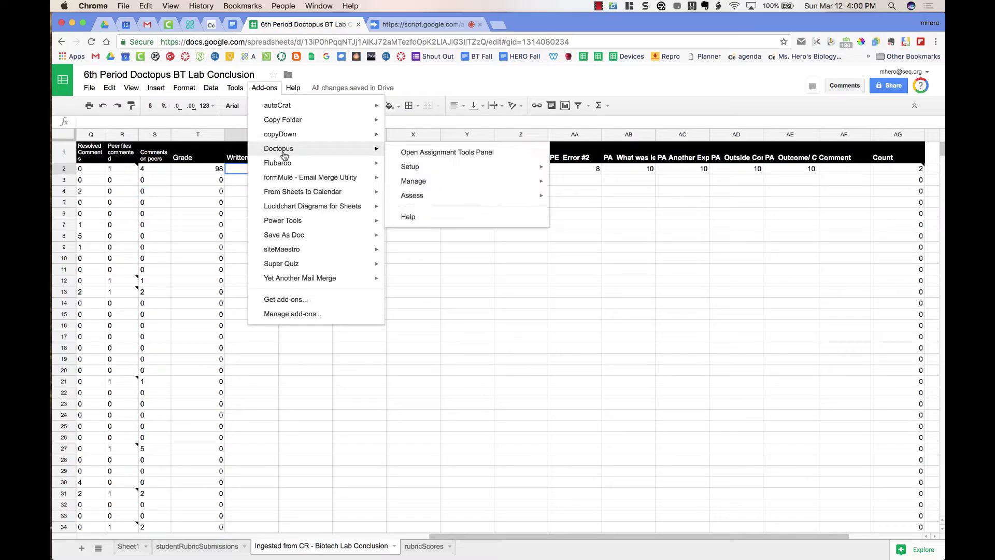
click(414, 155)
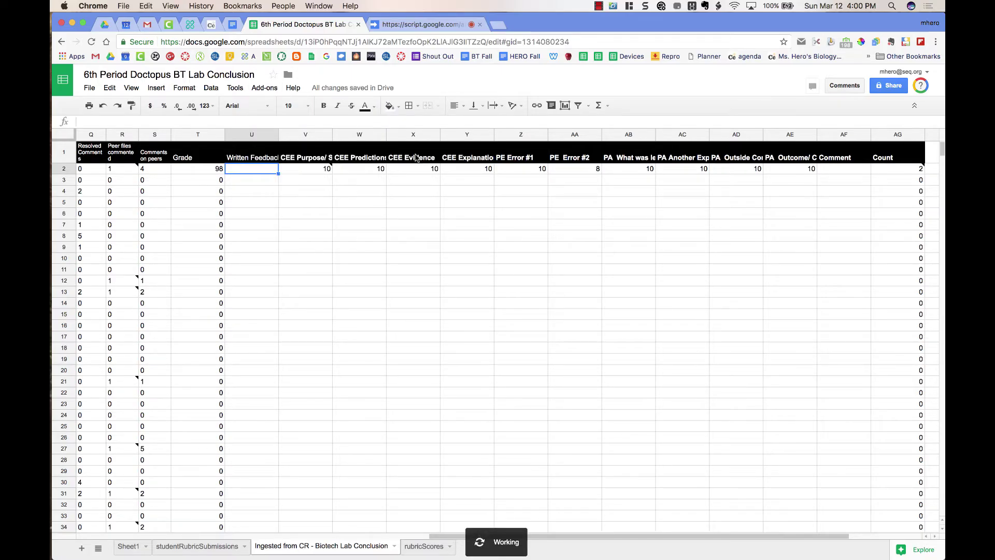